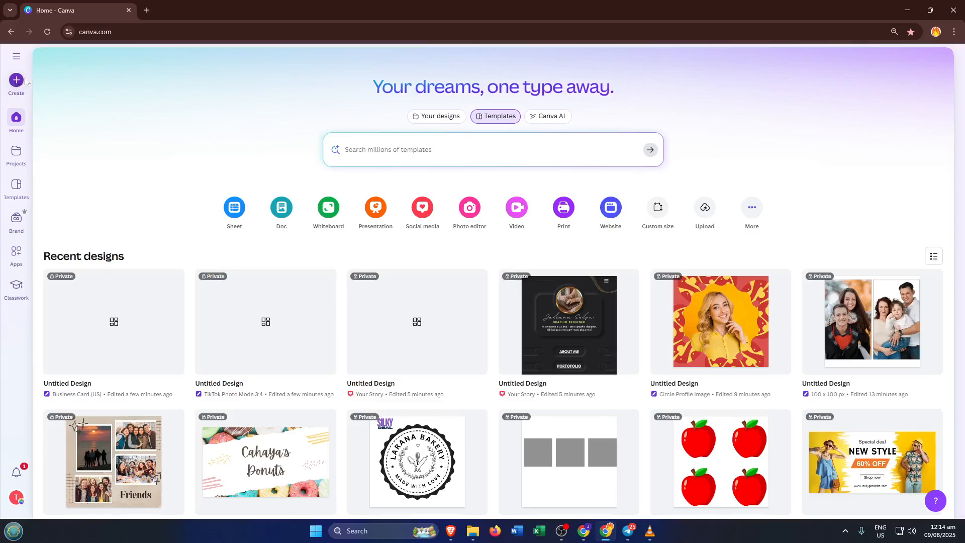
Create a new custom-size design measuring 1000 × 1000 px
{"action": "left_click", "coordinate": [16, 82]}
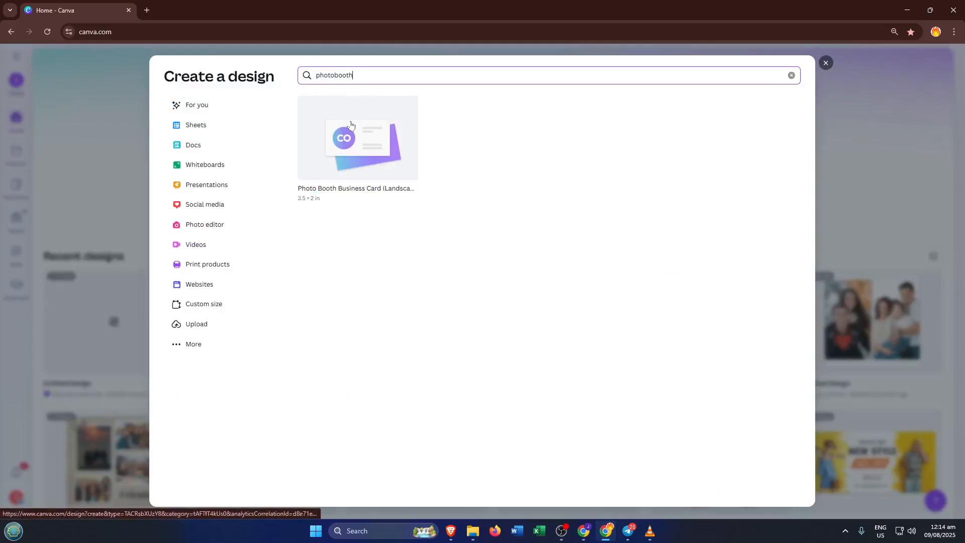
{"action": "left_click_drag", "start_coordinate": [361, 76], "coordinate": [168, 106]}
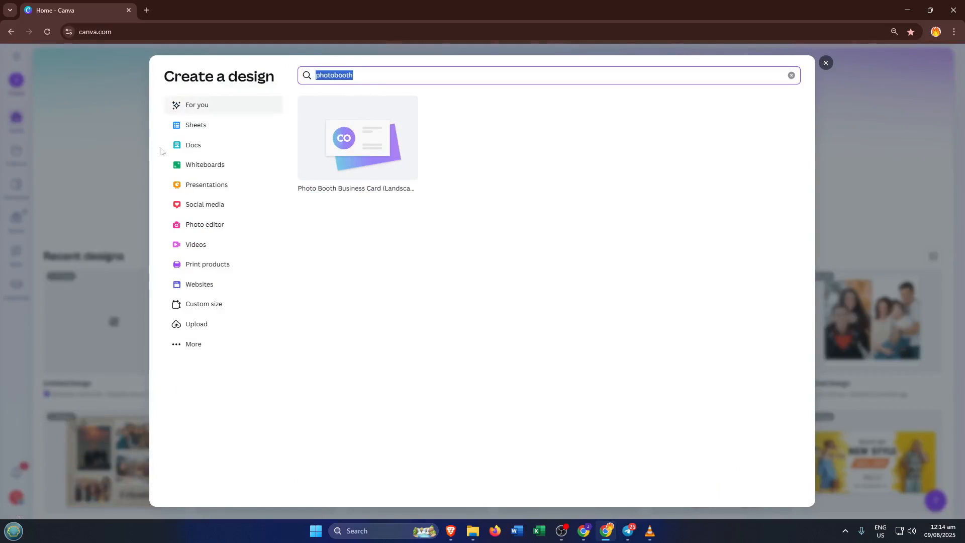
{"action": "left_click", "coordinate": [203, 304]}
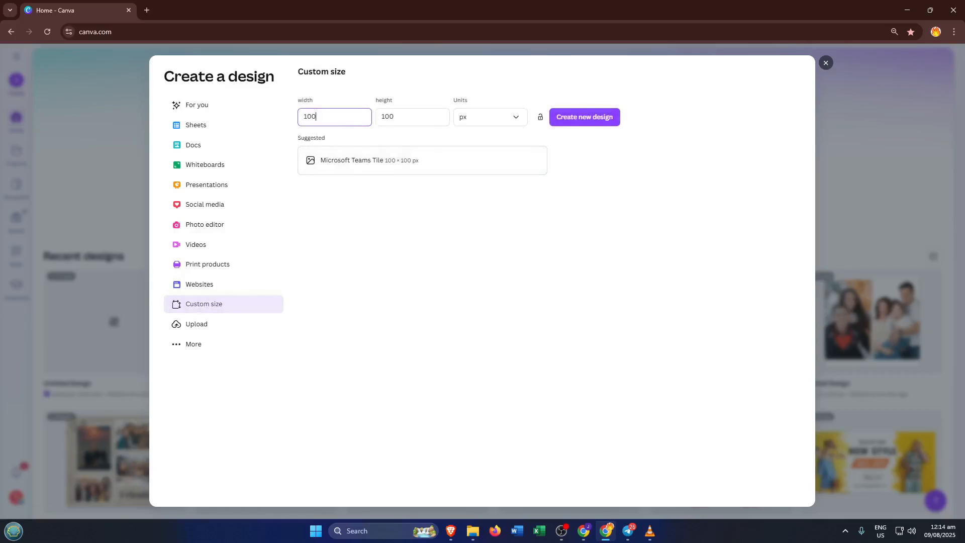
{"action": "type", "text": "0"}
{"action": "key", "text": "Tab"}
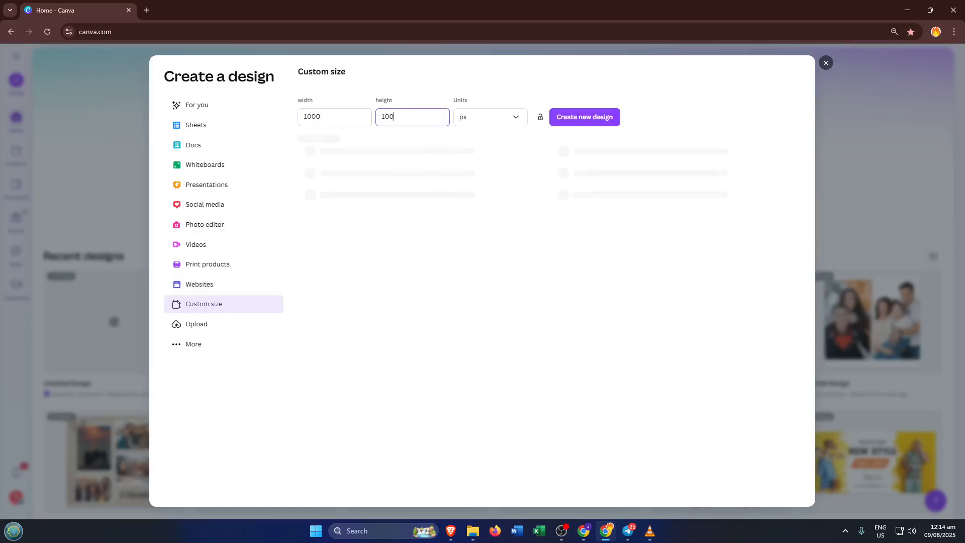
{"action": "type", "text": "0"}
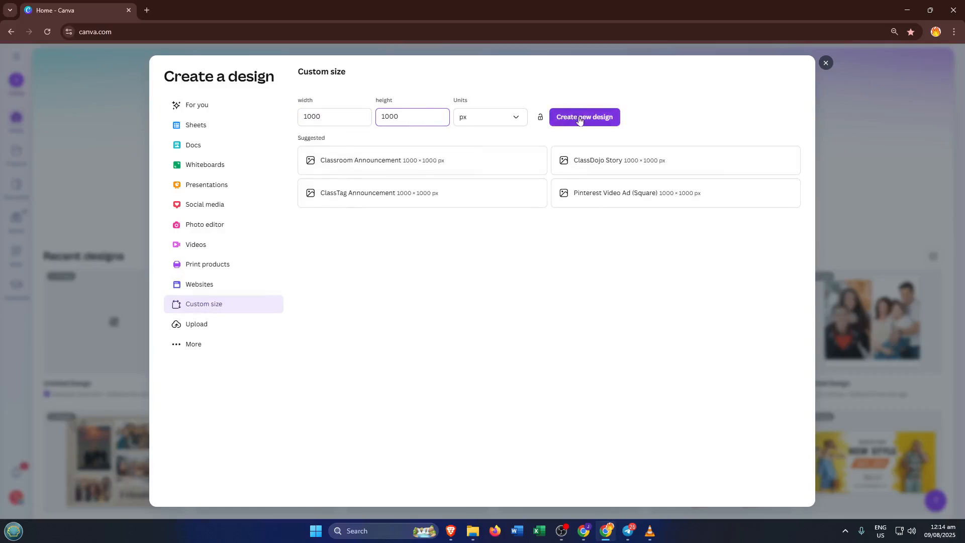
{"action": "left_click", "coordinate": [578, 119]}
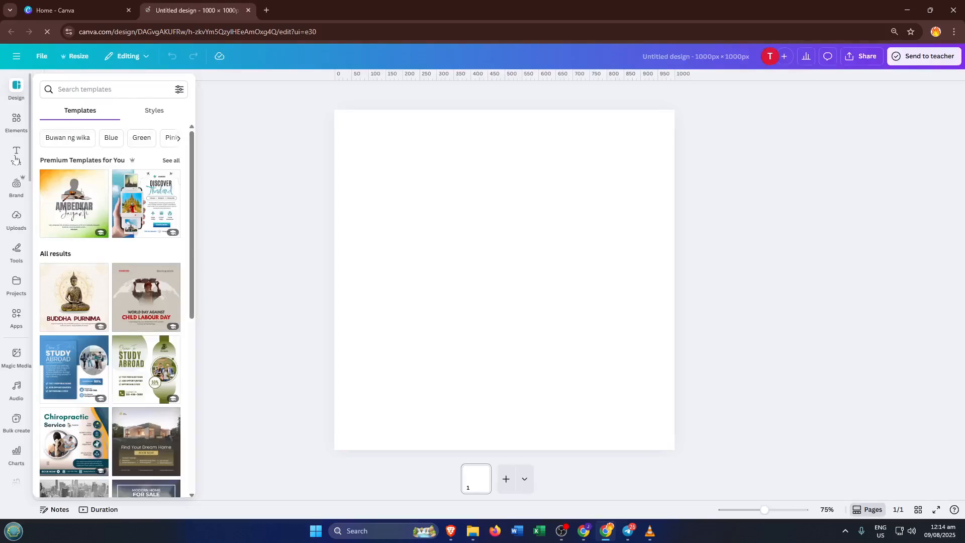
Add a square shape, move it to the canvas's upper-left corner and stretch it into a rectangle about 900 px wide
{"action": "left_click", "coordinate": [21, 128]}
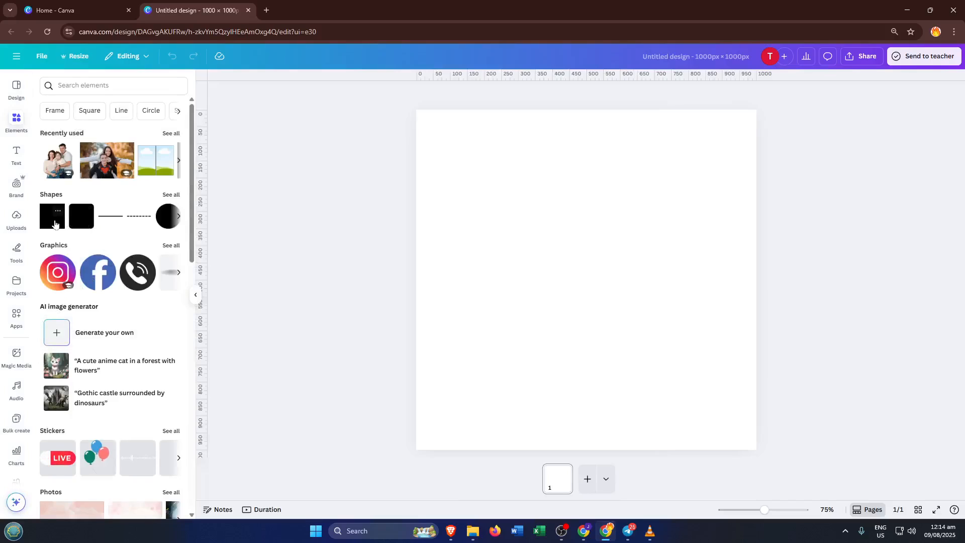
{"action": "left_click", "coordinate": [54, 224]}
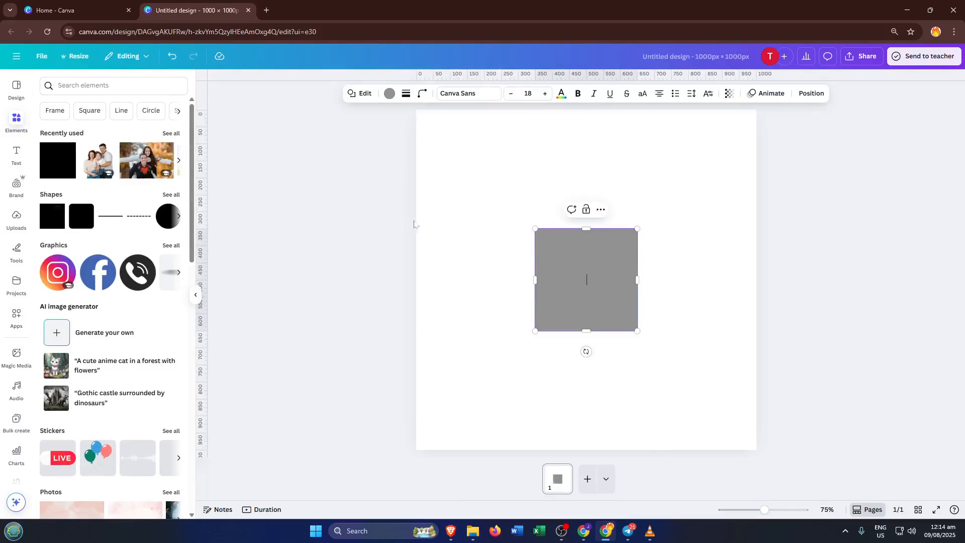
{"action": "left_click_drag", "start_coordinate": [582, 257], "coordinate": [476, 151]}
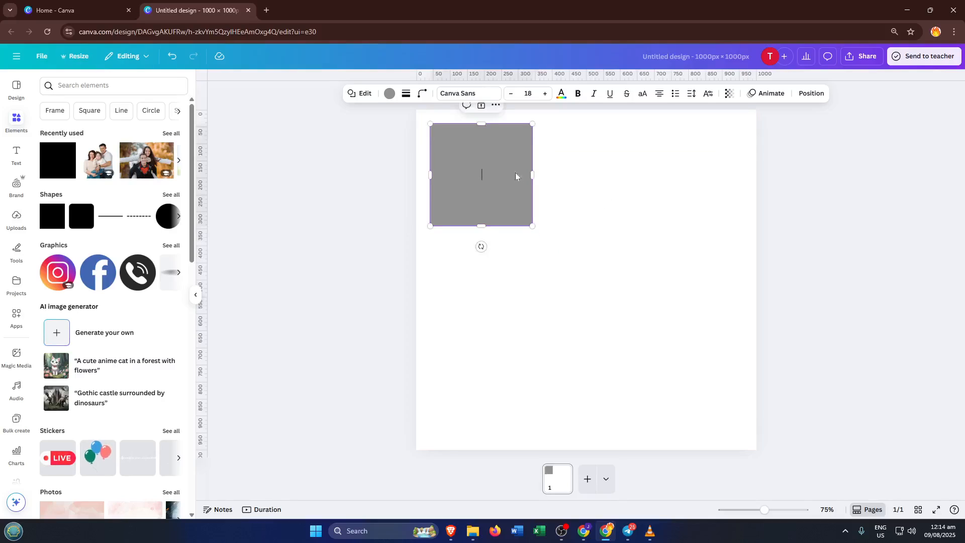
{"action": "left_click_drag", "start_coordinate": [532, 175], "coordinate": [738, 171]}
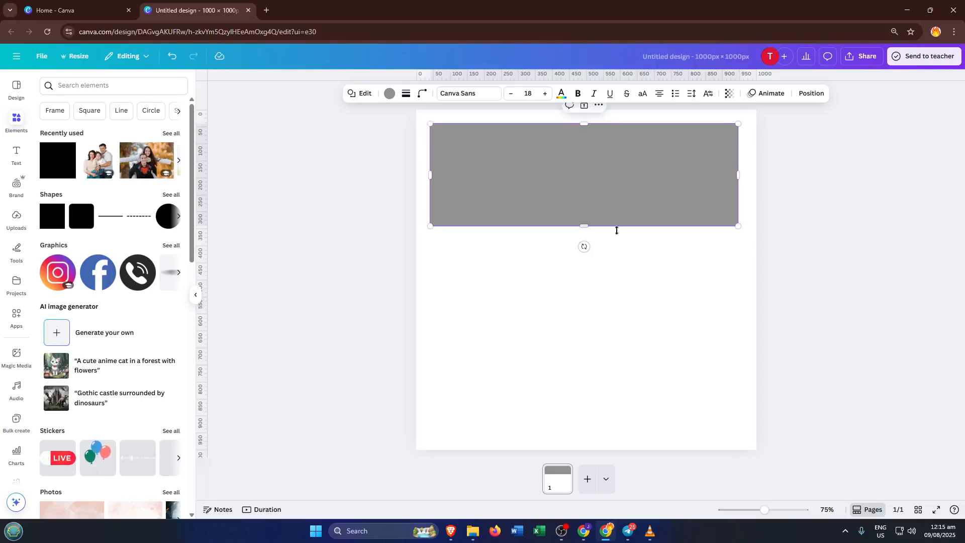
Duplicate the gray rectangle twice and stack the copies below it with equal gaps to form three photo slots
{"action": "left_click", "coordinate": [619, 170]}
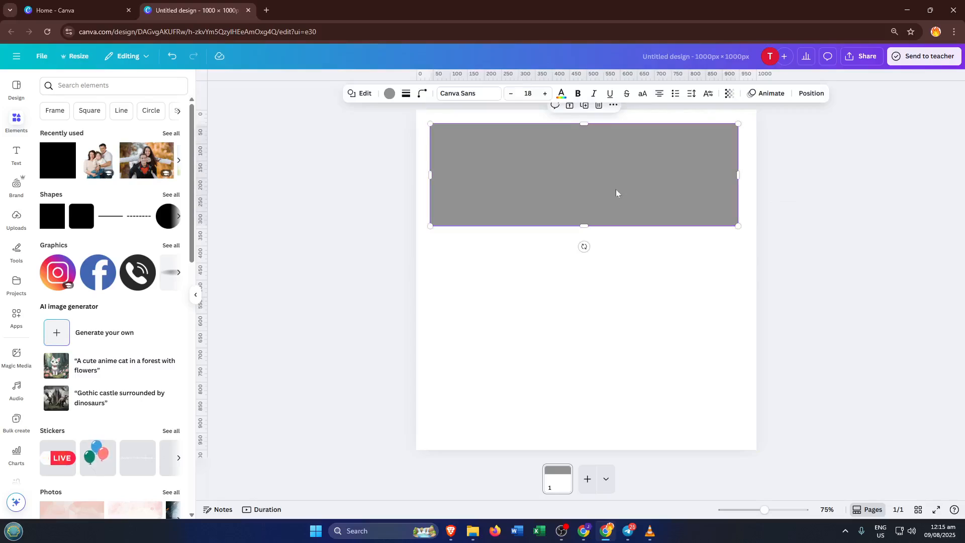
{"action": "key", "text": "ctrl+d"}
{"action": "left_click_drag", "start_coordinate": [617, 181], "coordinate": [614, 289]}
{"action": "key", "text": "ctrl+d"}
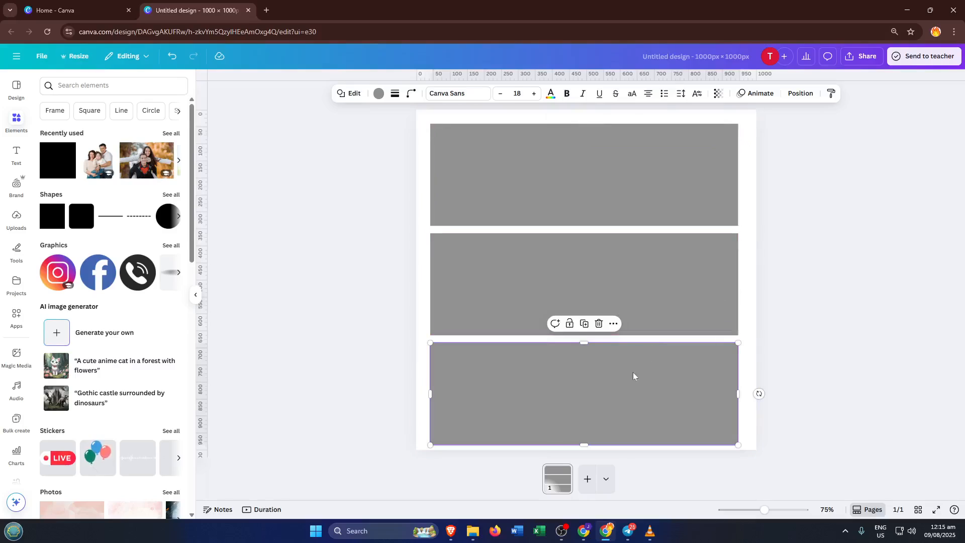
{"action": "left_click_drag", "start_coordinate": [636, 375], "coordinate": [636, 373]}
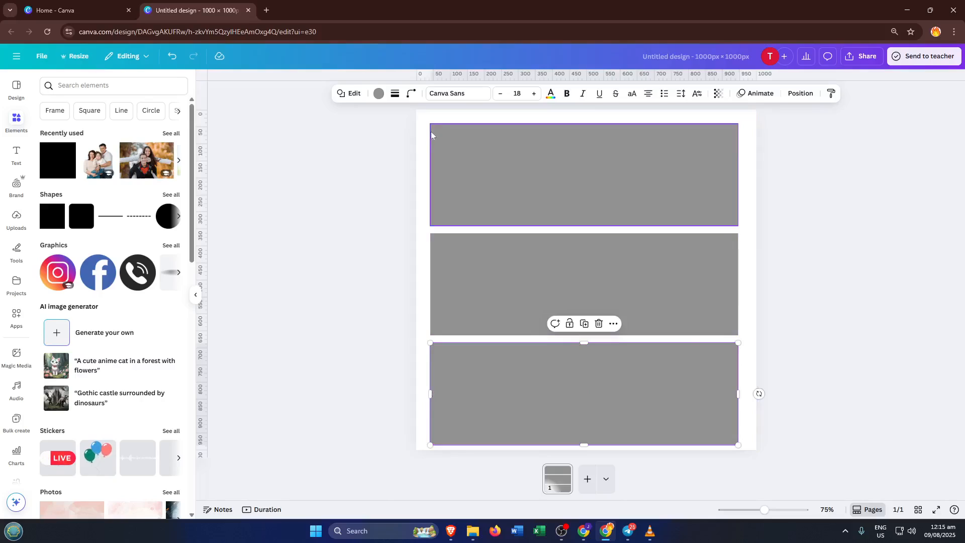
Scale all three rectangles down together to about 675 px wide, keeping them anchored at the canvas's lower left
{"action": "left_click_drag", "start_coordinate": [379, 125], "coordinate": [689, 417]}
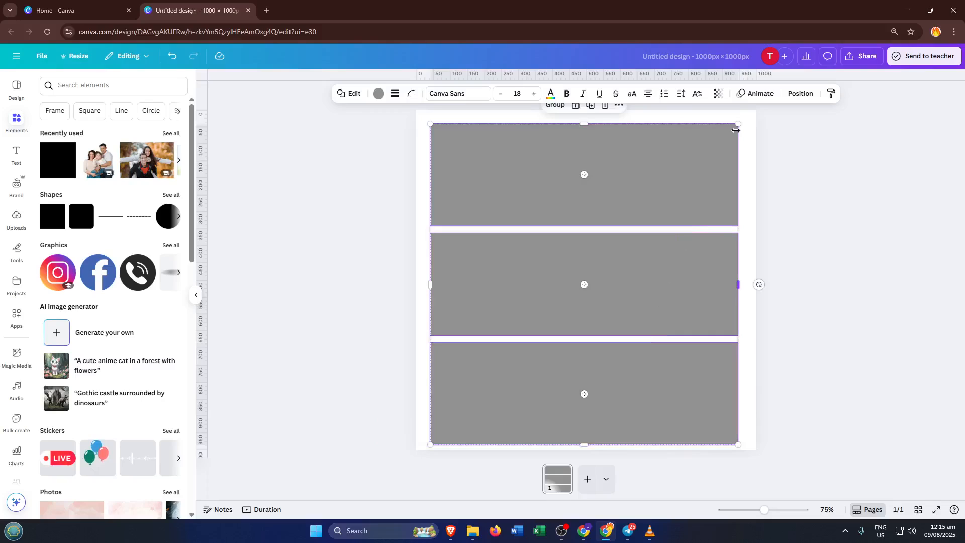
{"action": "left_click_drag", "start_coordinate": [736, 131], "coordinate": [684, 227]}
{"action": "left_click", "coordinate": [709, 218]}
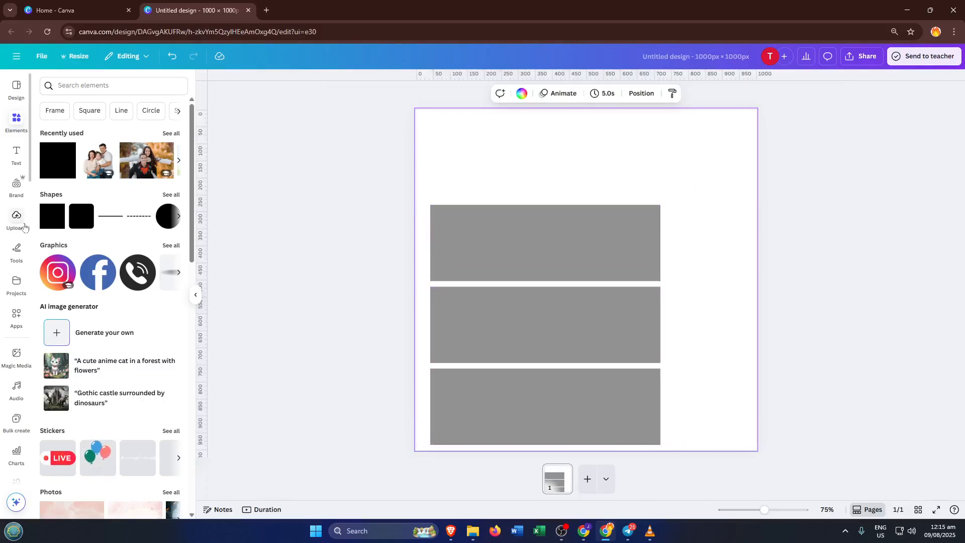
Search the elements for "flower", add the pink petals photo and place it over the canvas's upper-left corner
{"action": "left_click", "coordinate": [16, 120]}
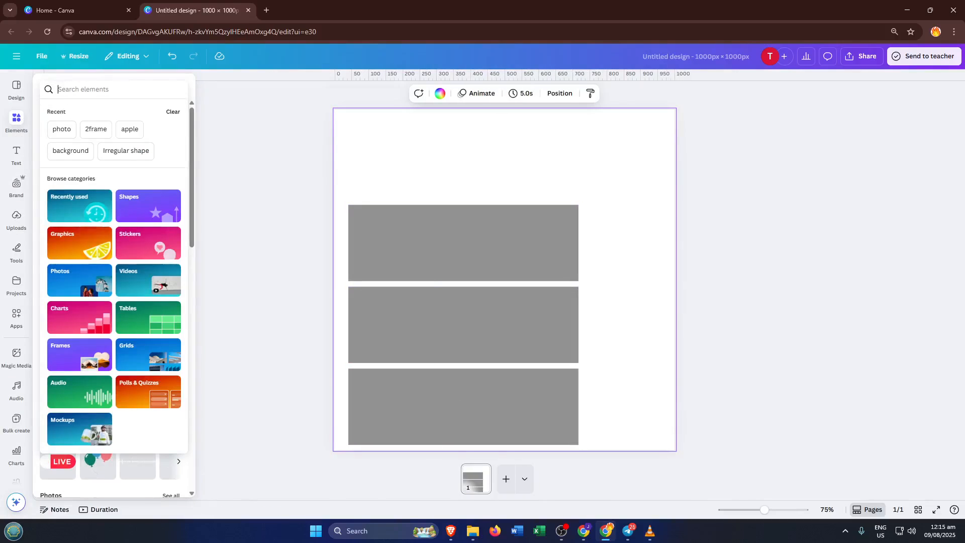
{"action": "type", "text": "flow"}
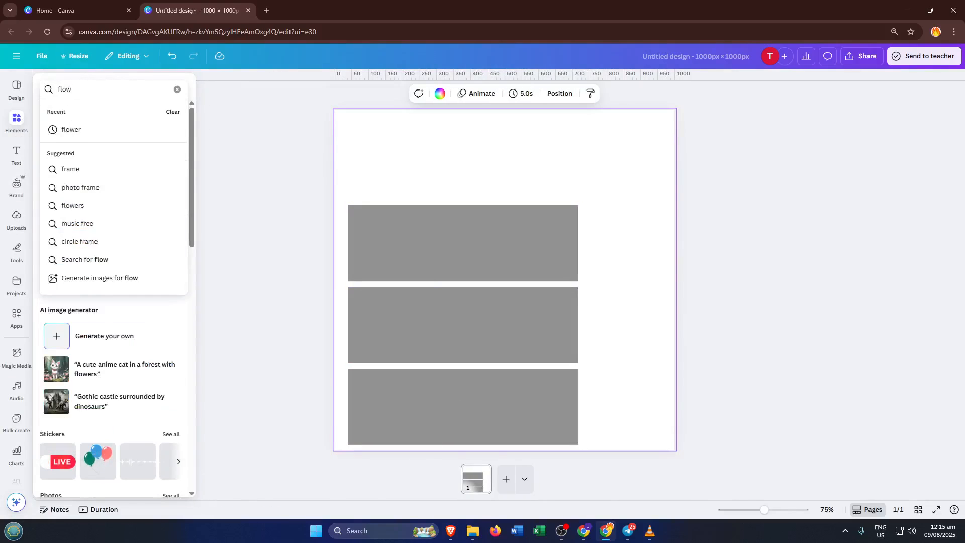
{"action": "type", "text": "er"}
{"action": "key", "text": "Return"}
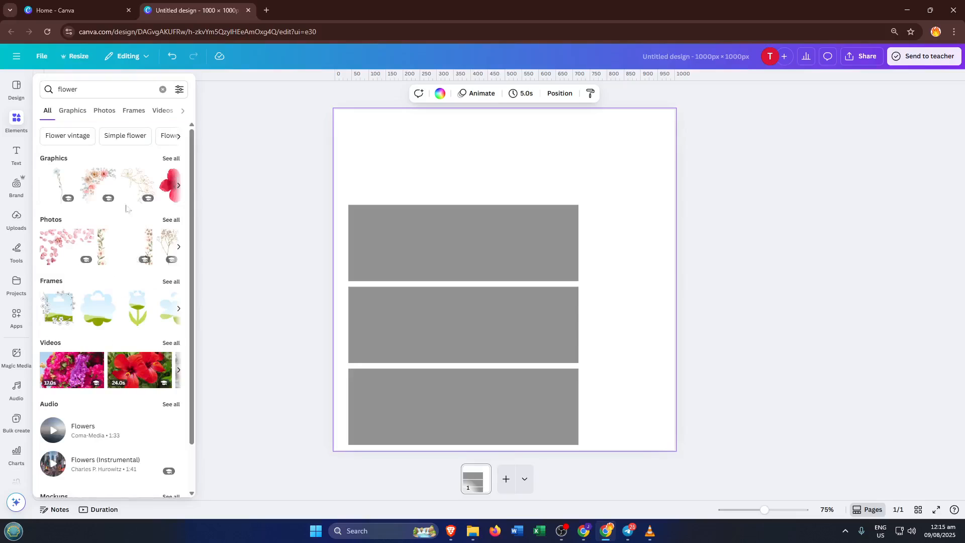
{"action": "left_click", "coordinate": [65, 245]}
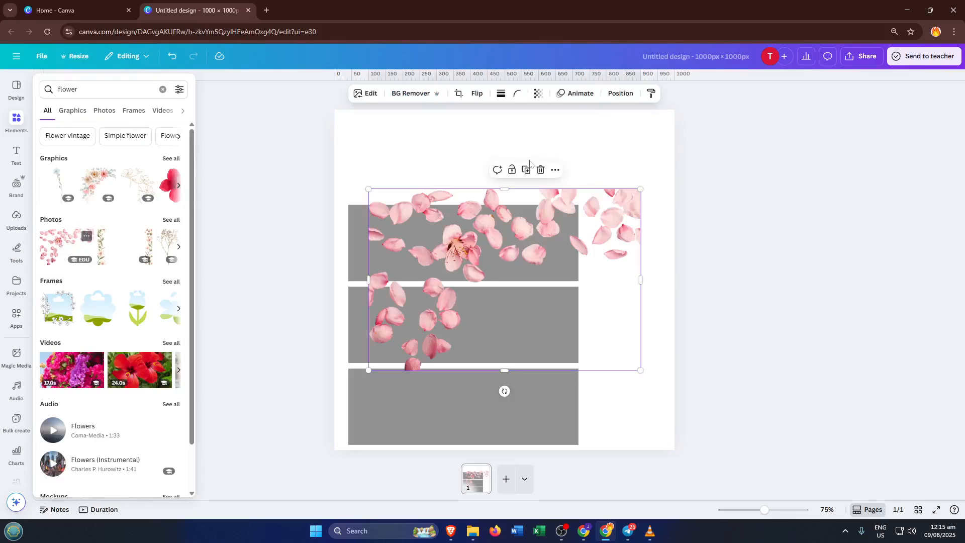
{"action": "left_click_drag", "start_coordinate": [524, 228], "coordinate": [476, 144]}
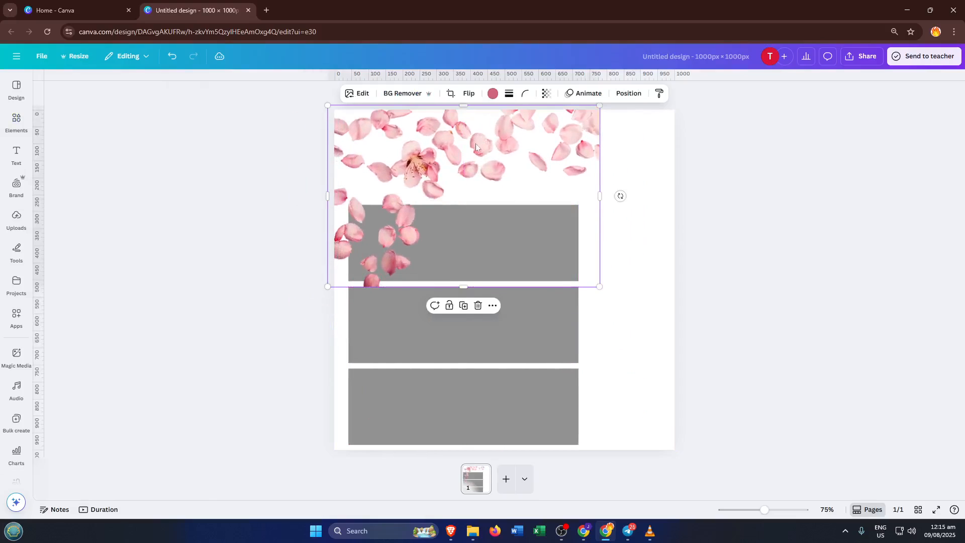
{"action": "left_click", "coordinate": [645, 320]}
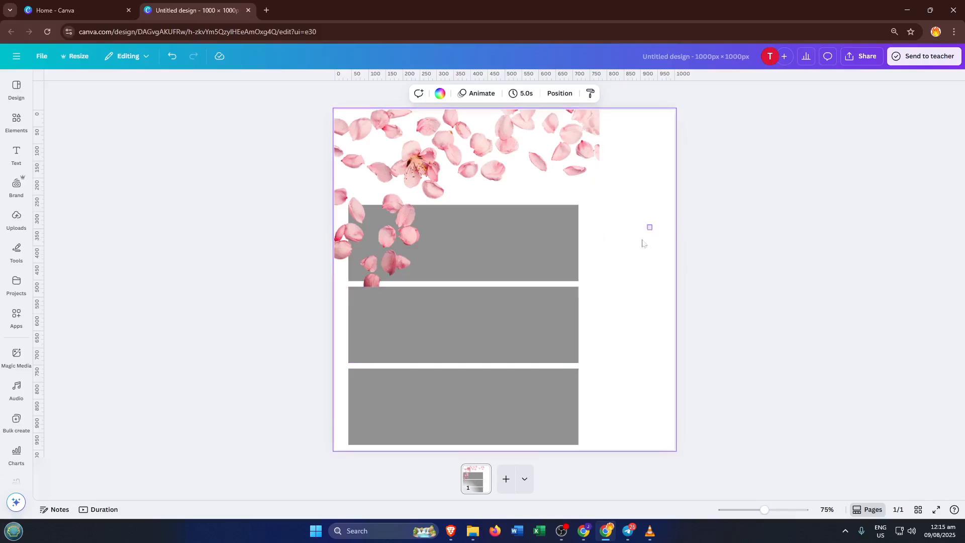
Select the petals image and all three rectangles together and nudge them slightly to the right
{"action": "left_click_drag", "start_coordinate": [651, 224], "coordinate": [471, 397]}
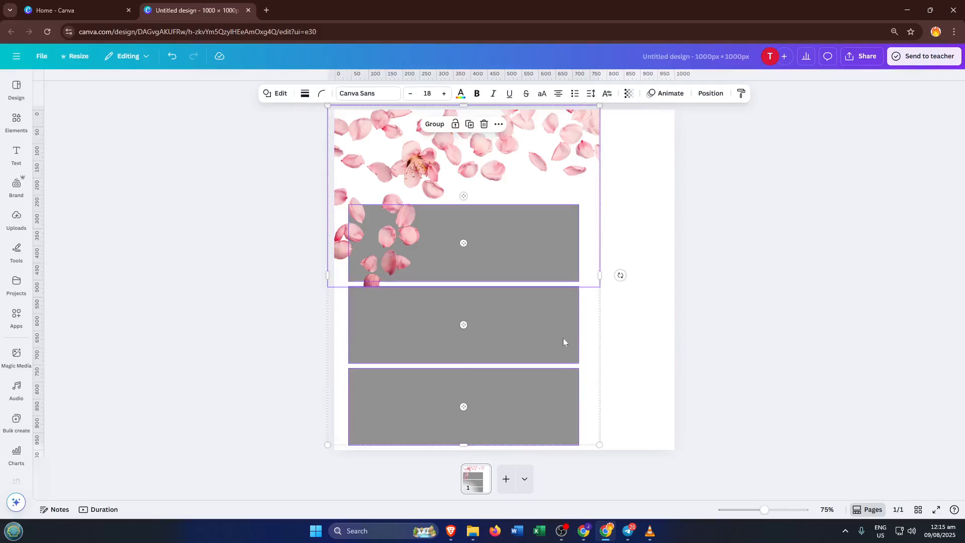
{"action": "key", "text": "Right"}
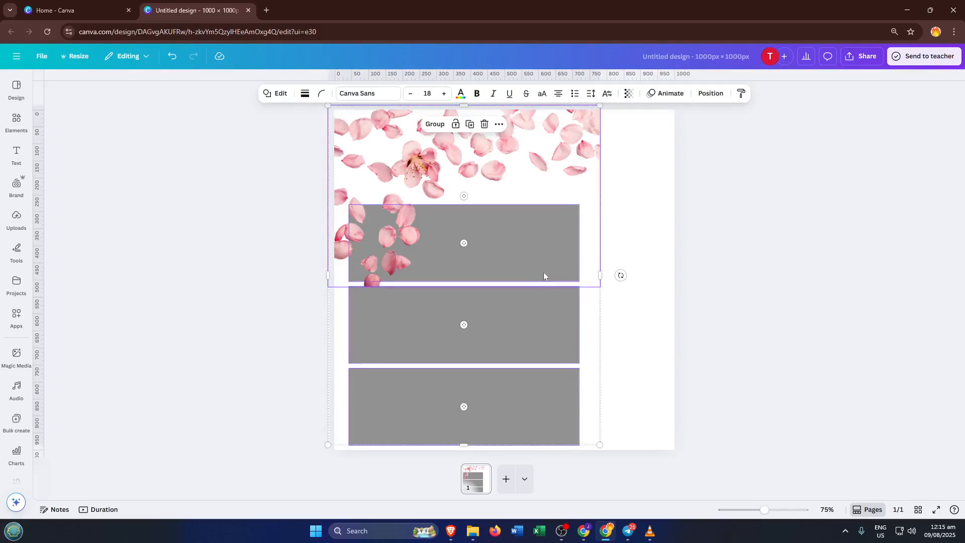
{"action": "left_click", "coordinate": [611, 394]}
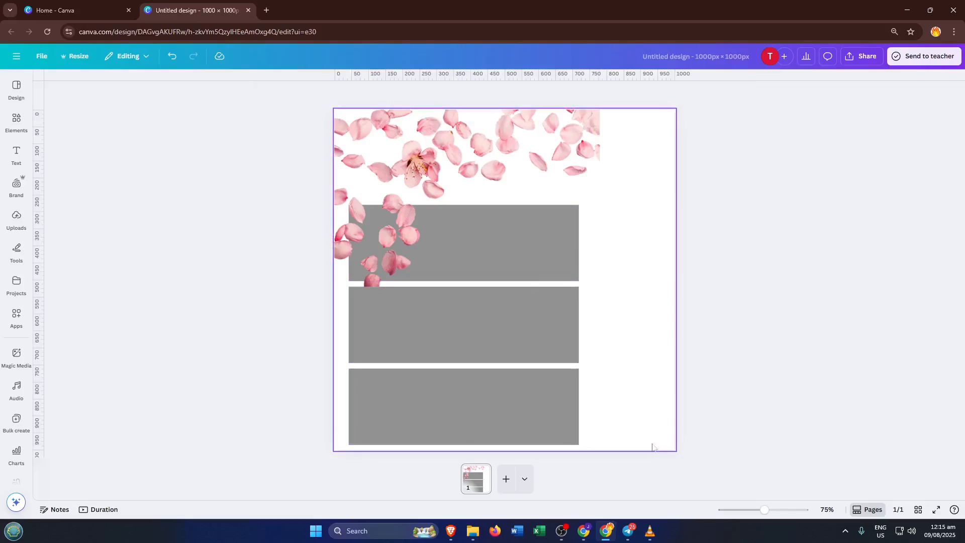
Choose PDF Print as the design's download file type and close the download settings without downloading
{"action": "left_click", "coordinate": [867, 59]}
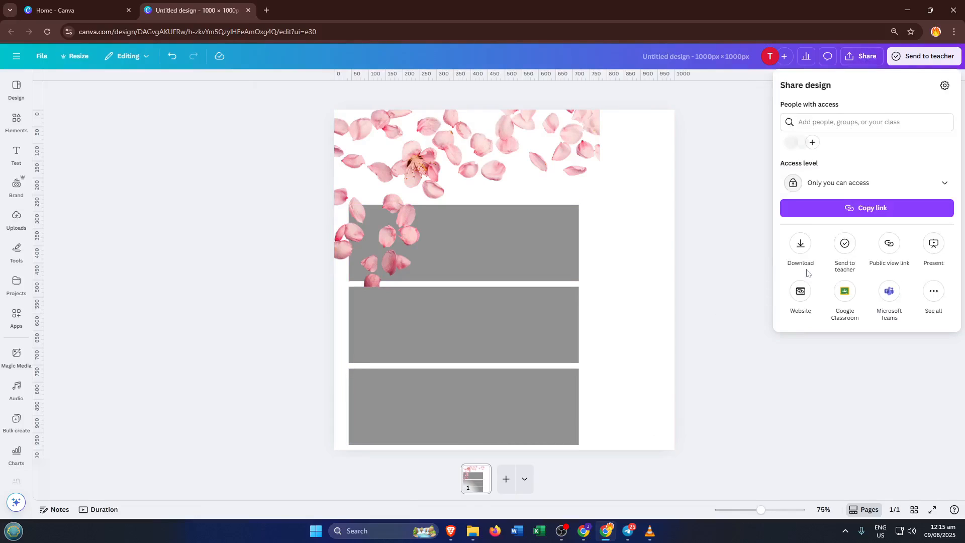
{"action": "left_click", "coordinate": [800, 243]}
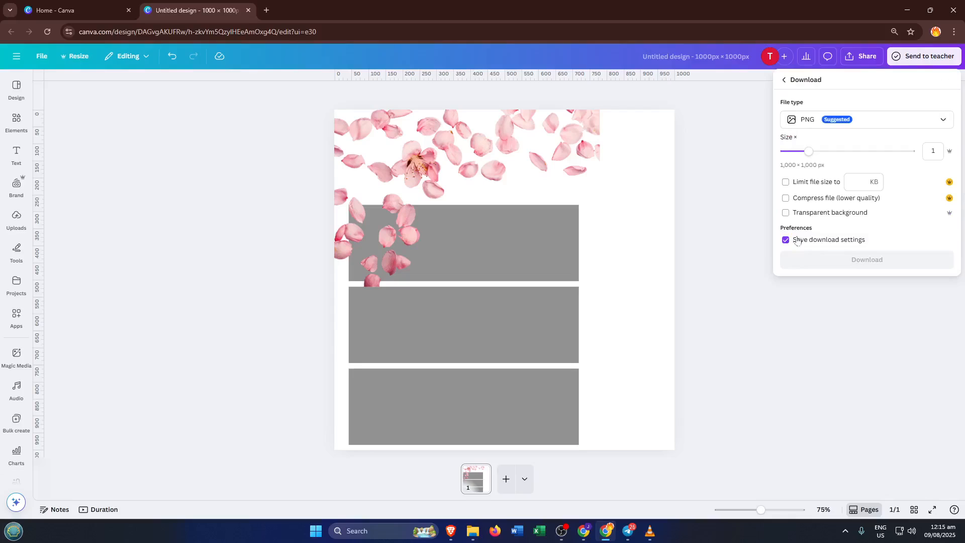
{"action": "left_click", "coordinate": [883, 123]}
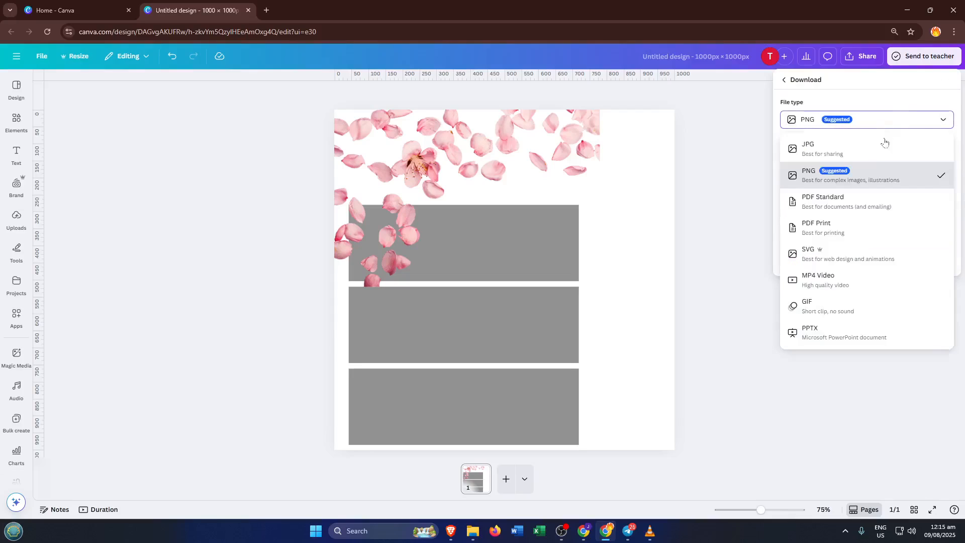
{"action": "left_click", "coordinate": [847, 231]}
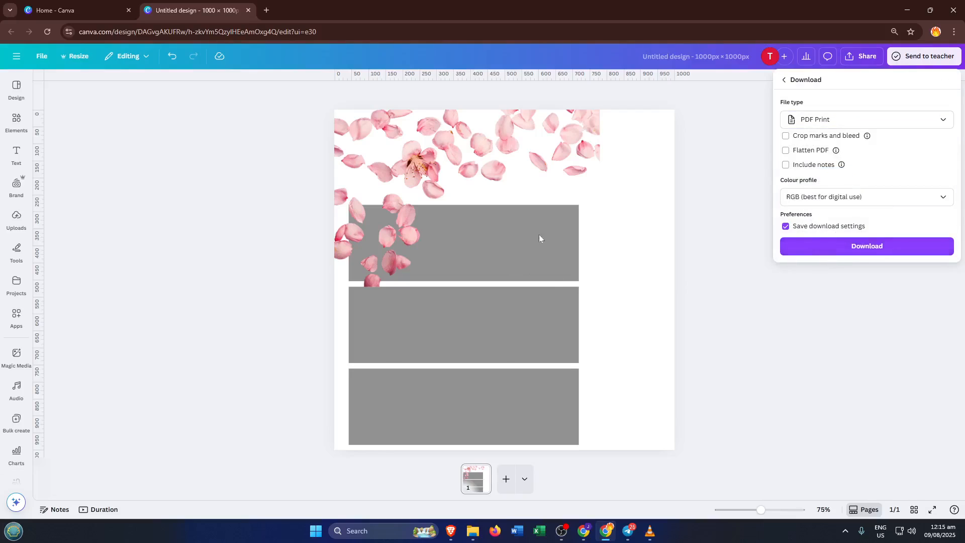
{"action": "left_click", "coordinate": [613, 275]}
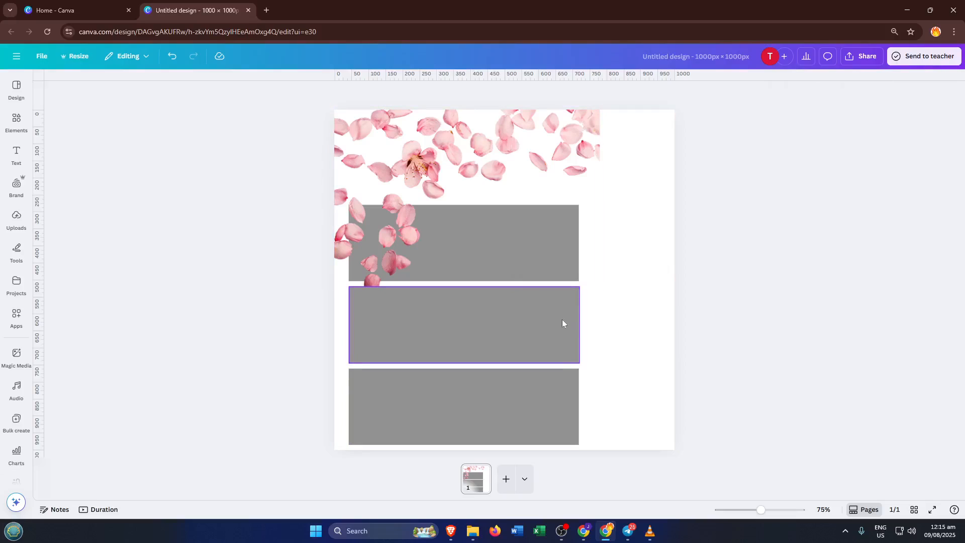
Widen the pink petals image toward the canvas's right edge to about 880 px
{"action": "left_click", "coordinate": [474, 179]}
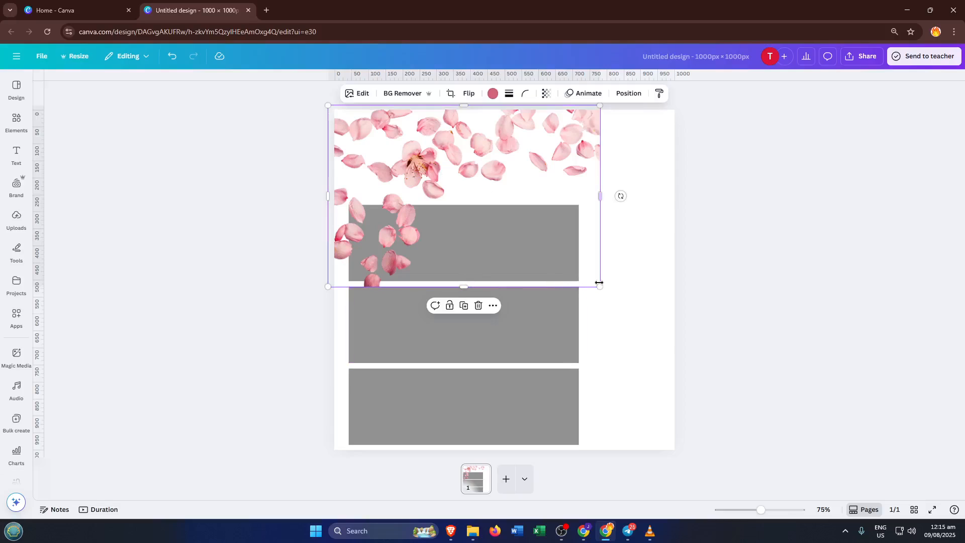
{"action": "left_click_drag", "start_coordinate": [599, 282], "coordinate": [628, 265]}
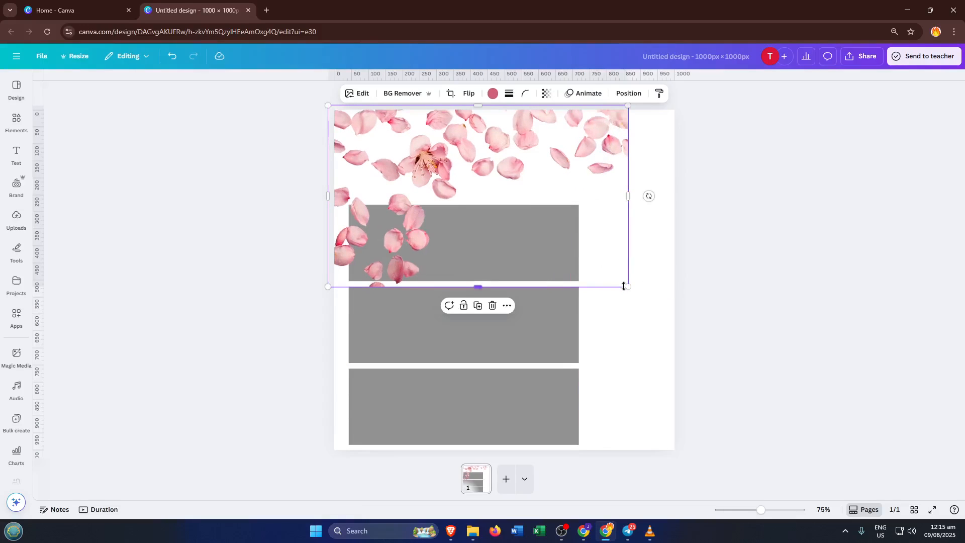